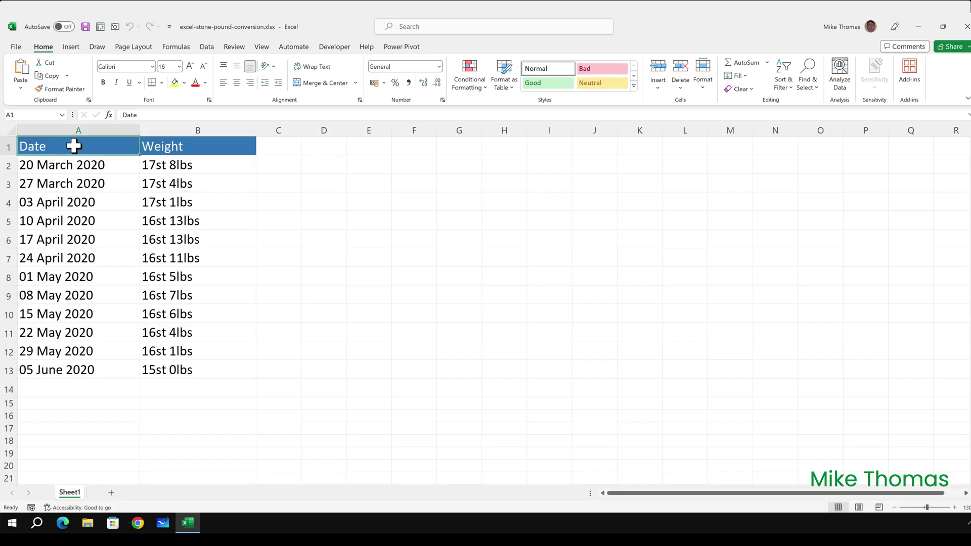
Turn the Date and Weight range $A$1:$B$13 into a table with headers and open it in Power Query.
{"action": "left_click", "coordinate": [209, 45]}
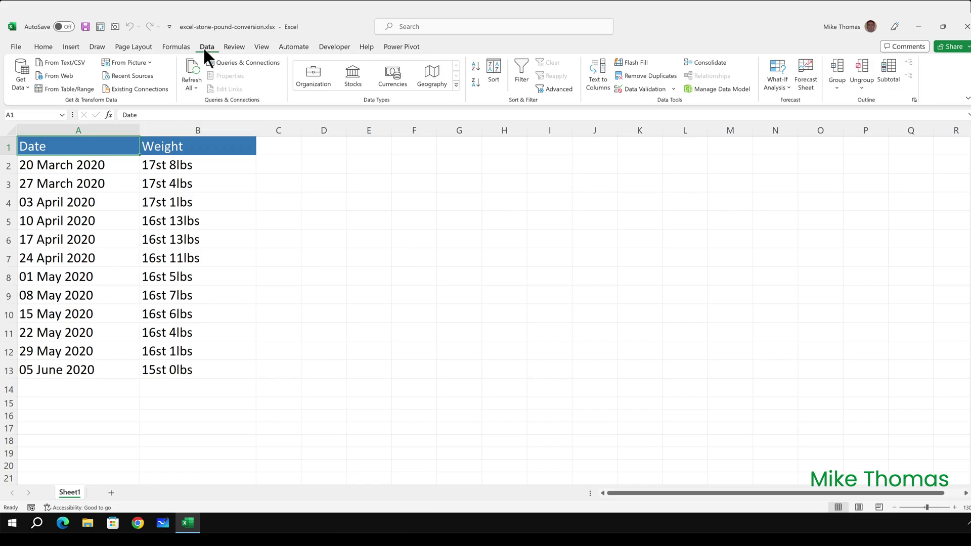
{"action": "left_click", "coordinate": [88, 88]}
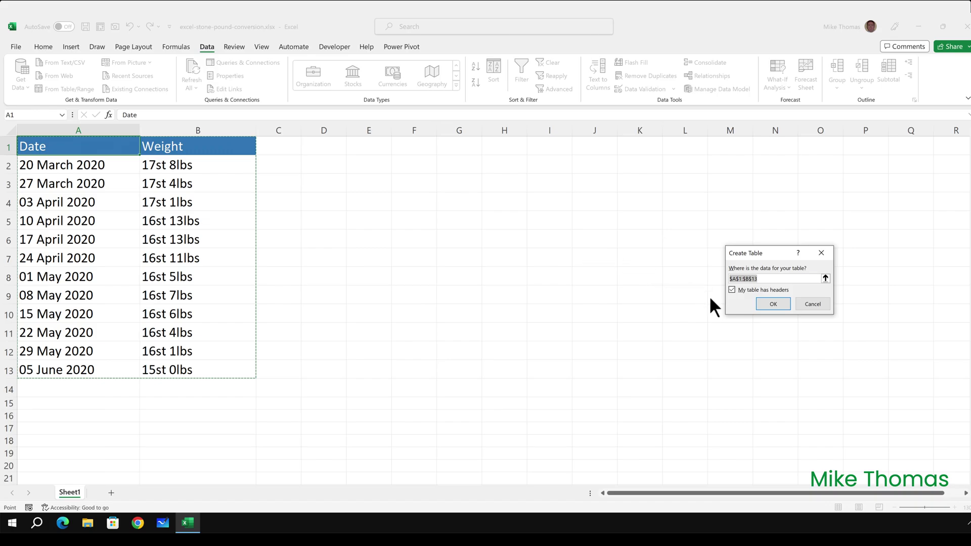
{"action": "left_click", "coordinate": [771, 304]}
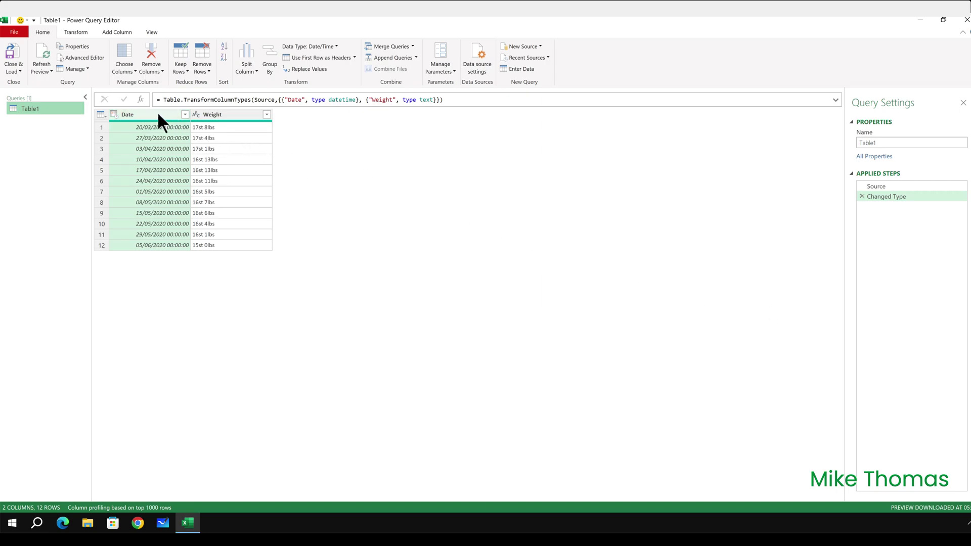
Change the Date column to Date type as a new step, dropping the 00:00:00 times.
{"action": "left_click", "coordinate": [216, 114]}
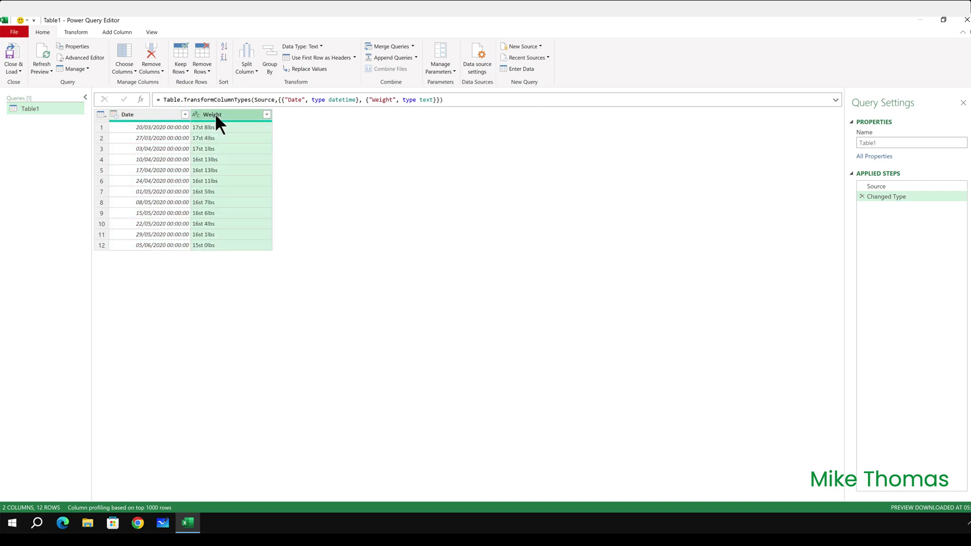
{"action": "left_click", "coordinate": [164, 115]}
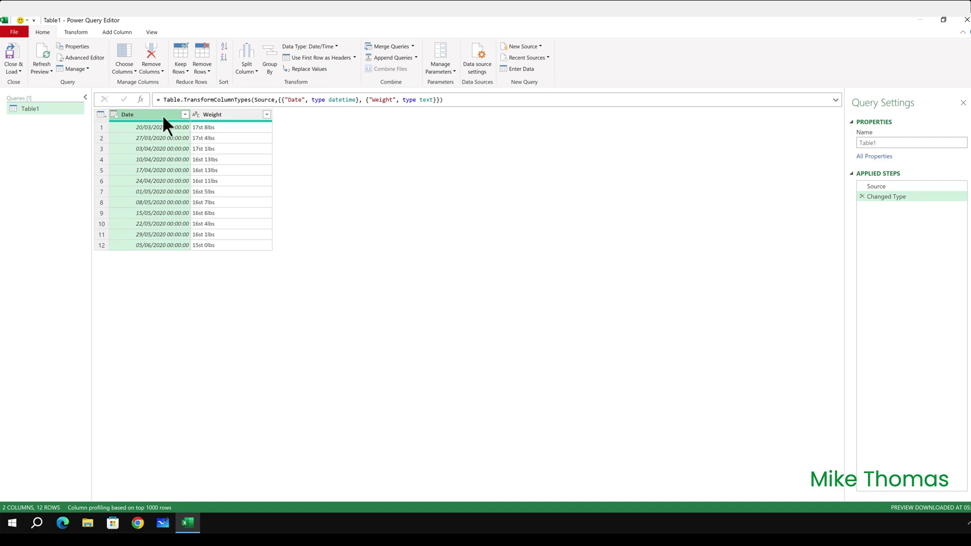
{"action": "left_click", "coordinate": [114, 114]}
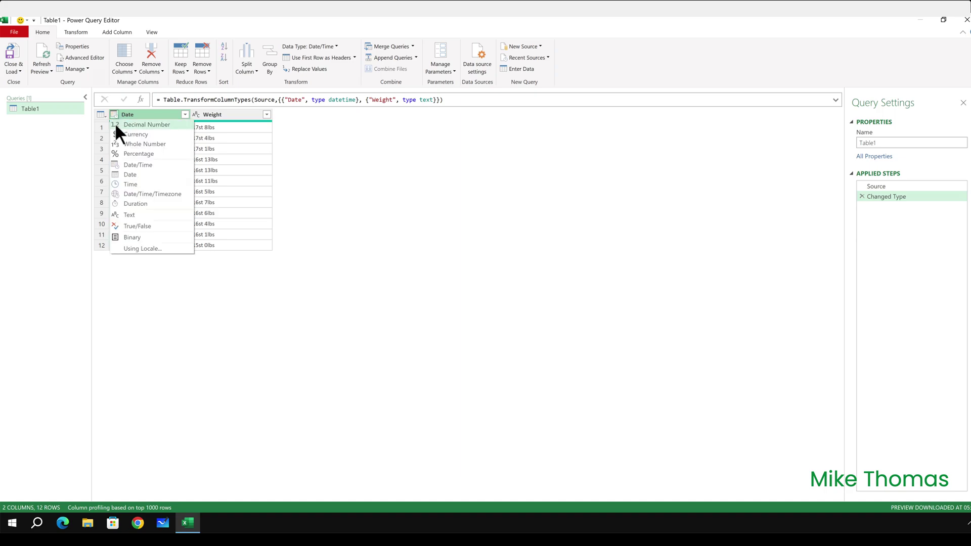
{"action": "left_click", "coordinate": [131, 172]}
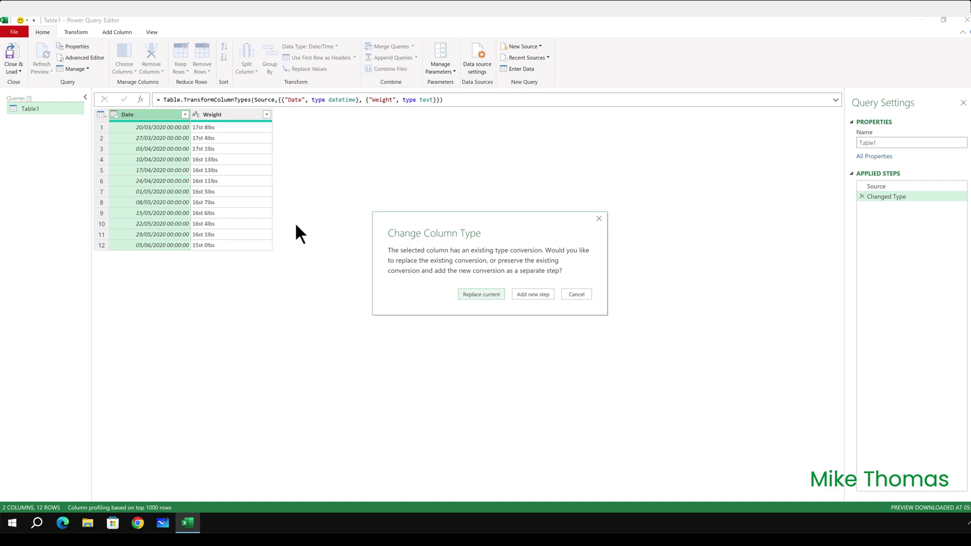
{"action": "left_click", "coordinate": [534, 295]}
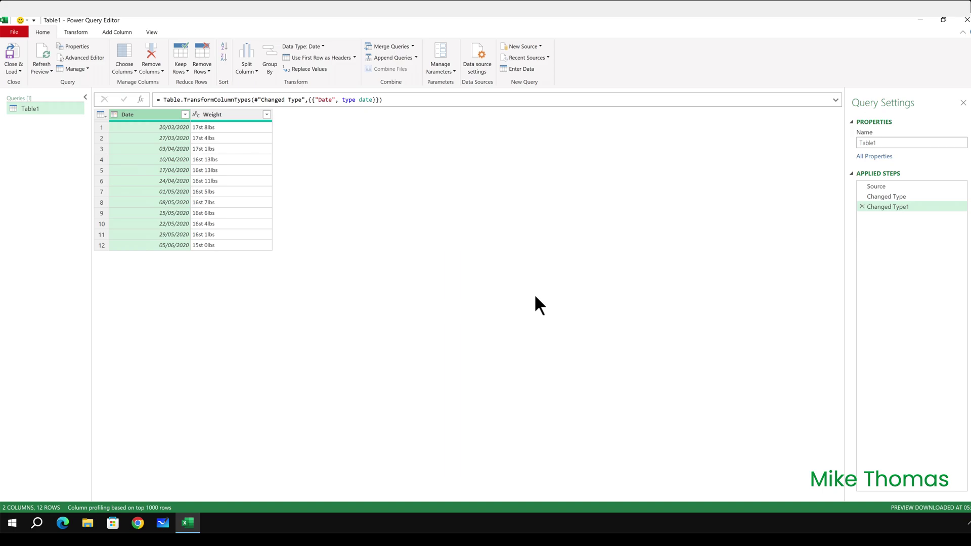
Add a column with the Weight text before the 'st' delimiter, giving the stones figure.
{"action": "left_click", "coordinate": [117, 32]}
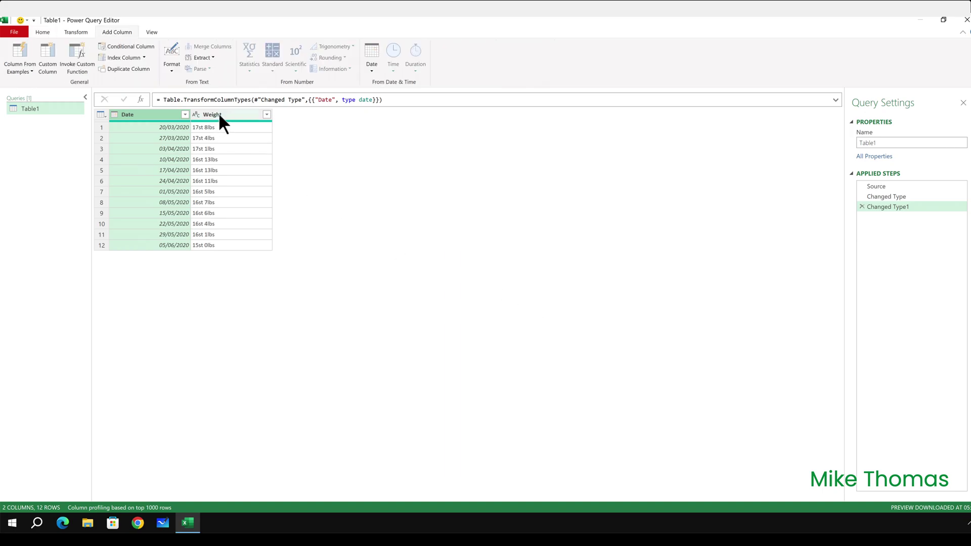
{"action": "left_click", "coordinate": [218, 114]}
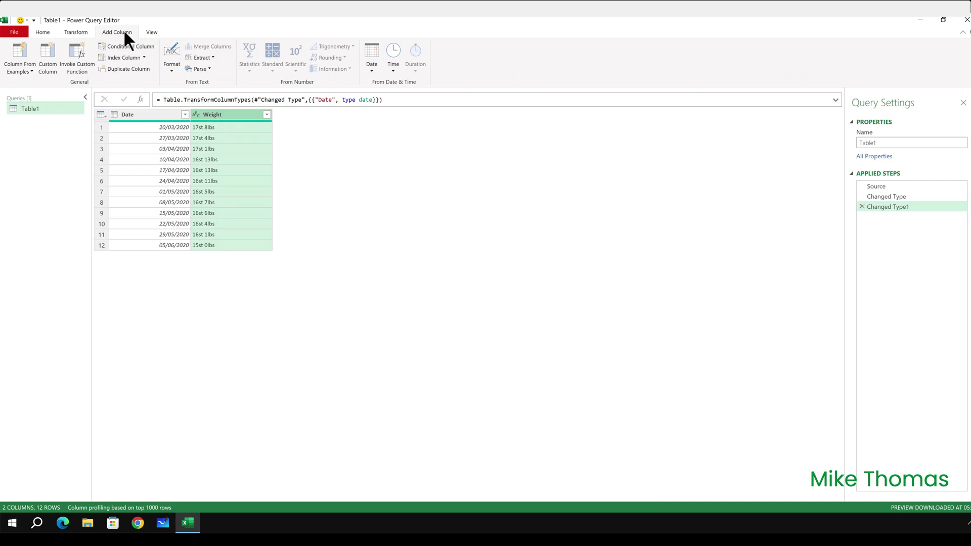
{"action": "left_click", "coordinate": [209, 58]}
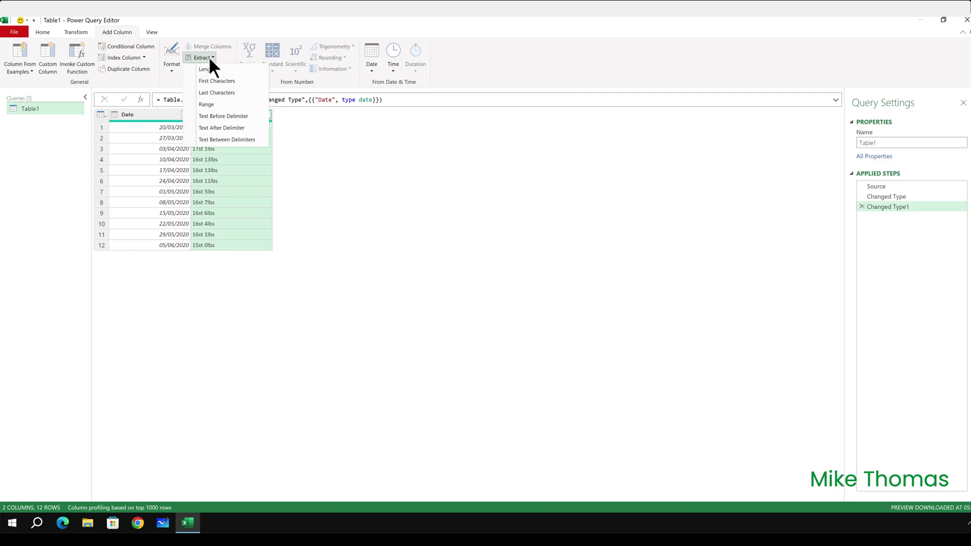
{"action": "left_click", "coordinate": [234, 115]}
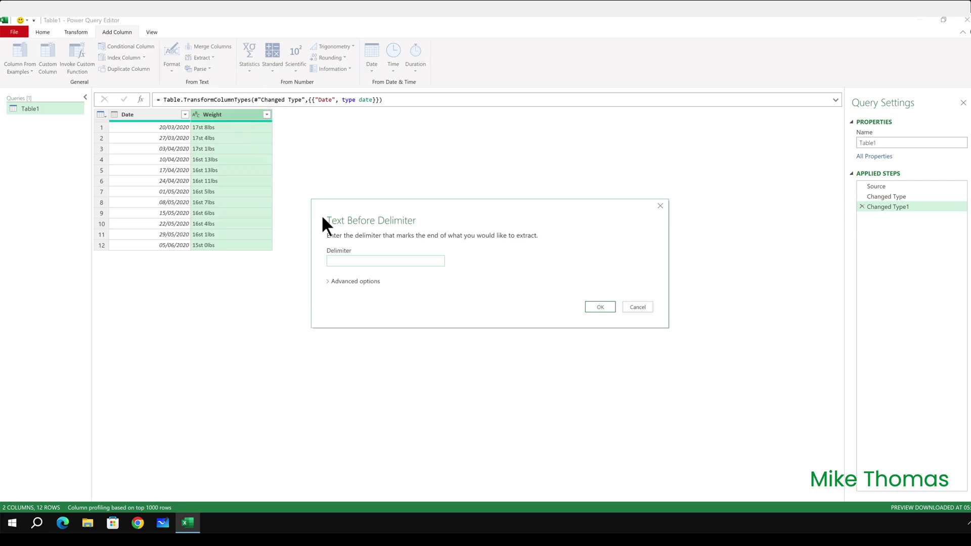
{"action": "type", "text": "st"}
{"action": "left_click", "coordinate": [608, 307]}
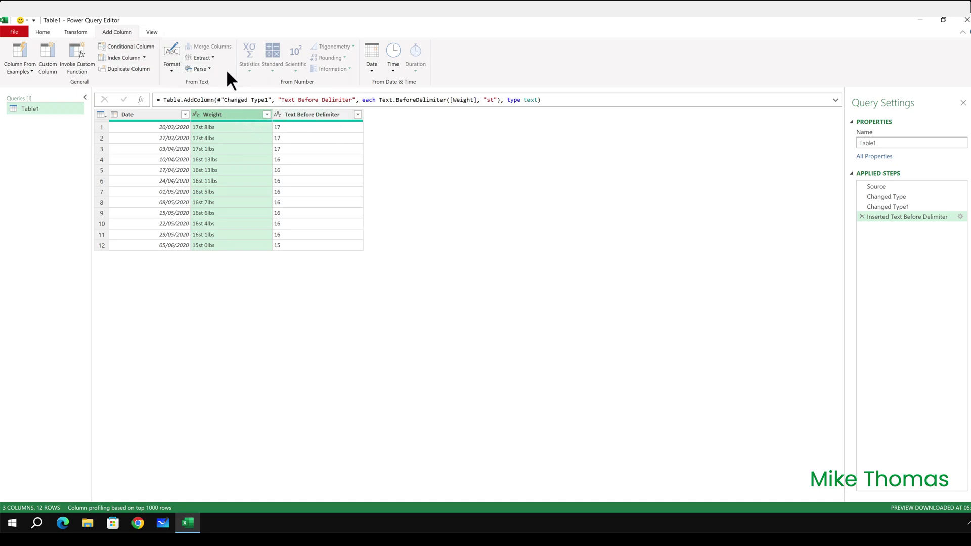
Add a column with the Weight text between a space and 'lbs', giving the pounds figure.
{"action": "left_click", "coordinate": [209, 56]}
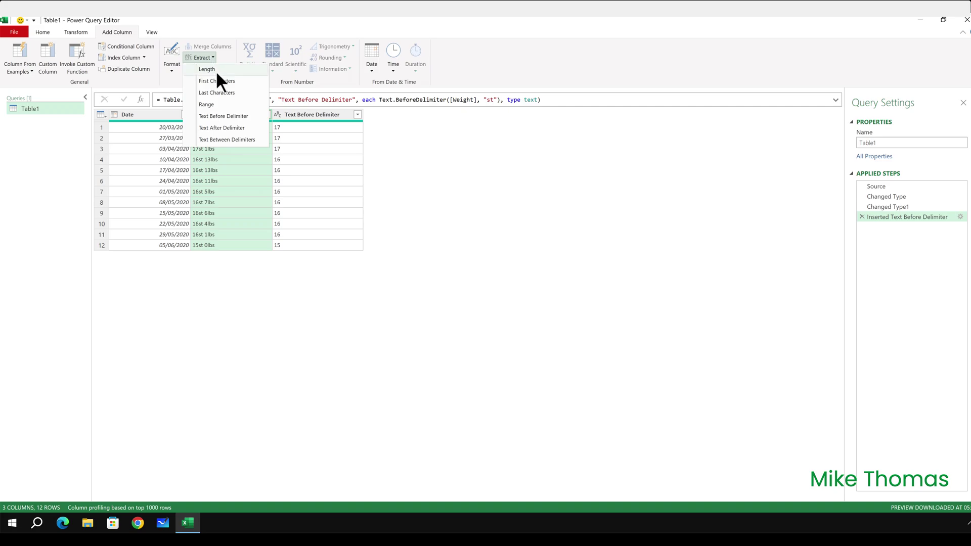
{"action": "left_click", "coordinate": [224, 140]}
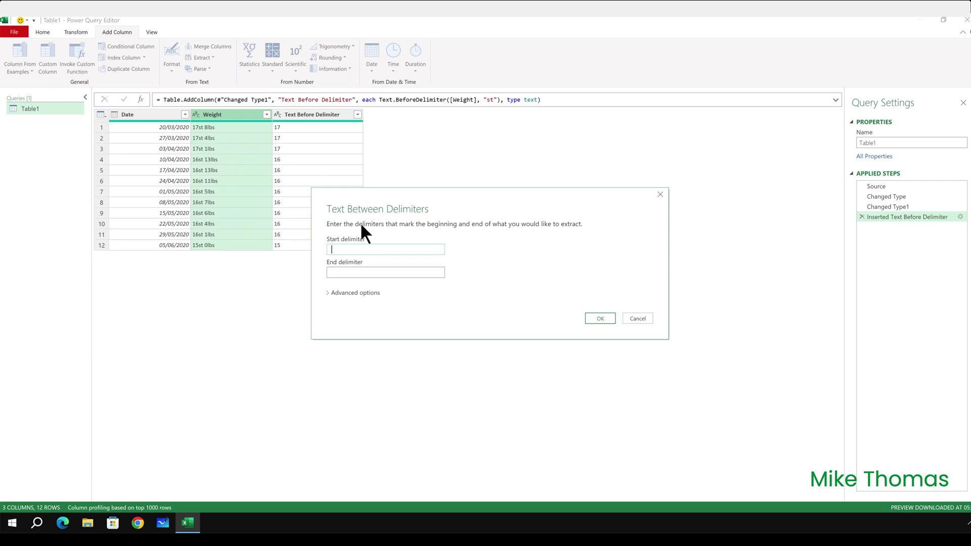
{"action": "left_click", "coordinate": [340, 273]}
{"action": "type", "text": "lbs"}
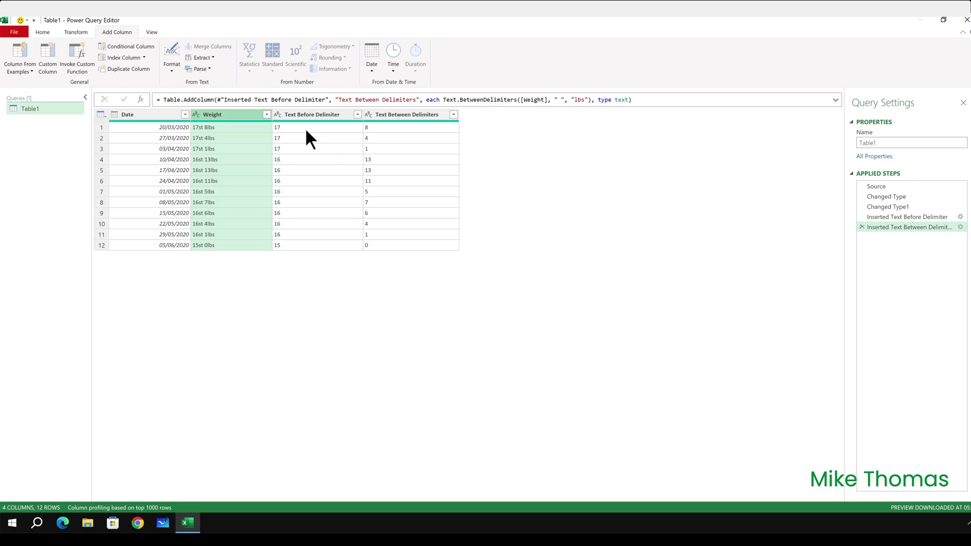
Set both extracted columns to the Whole Number data type.
{"action": "left_click", "coordinate": [277, 115]}
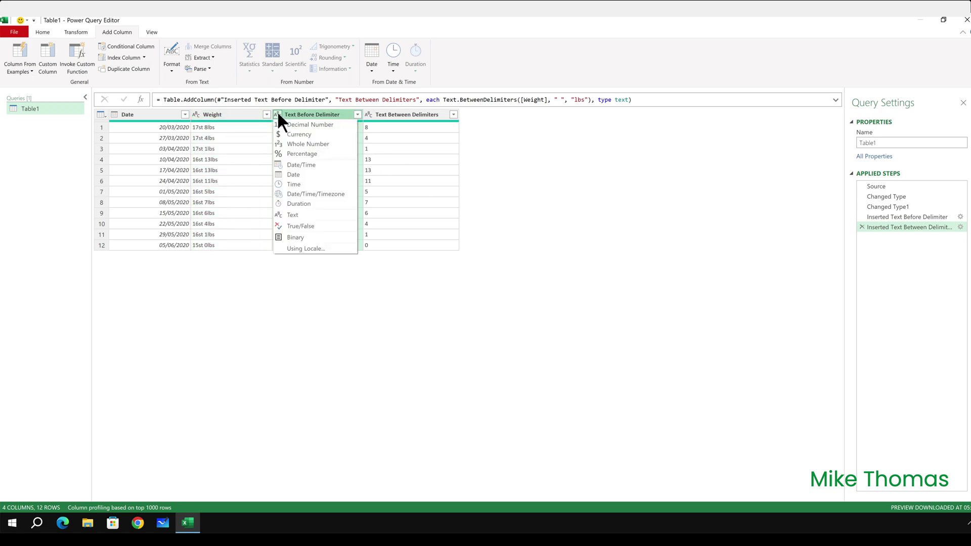
{"action": "left_click", "coordinate": [304, 144]}
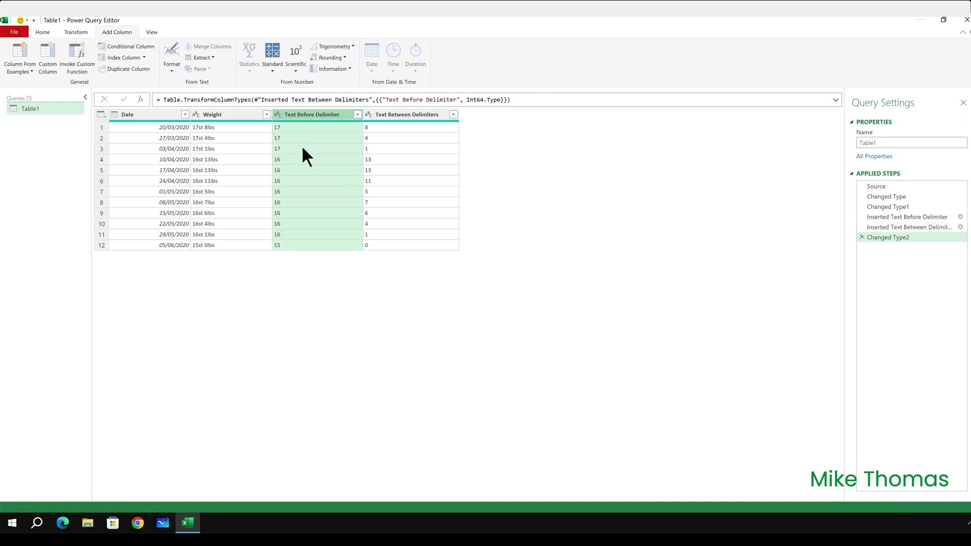
{"action": "left_click", "coordinate": [368, 115]}
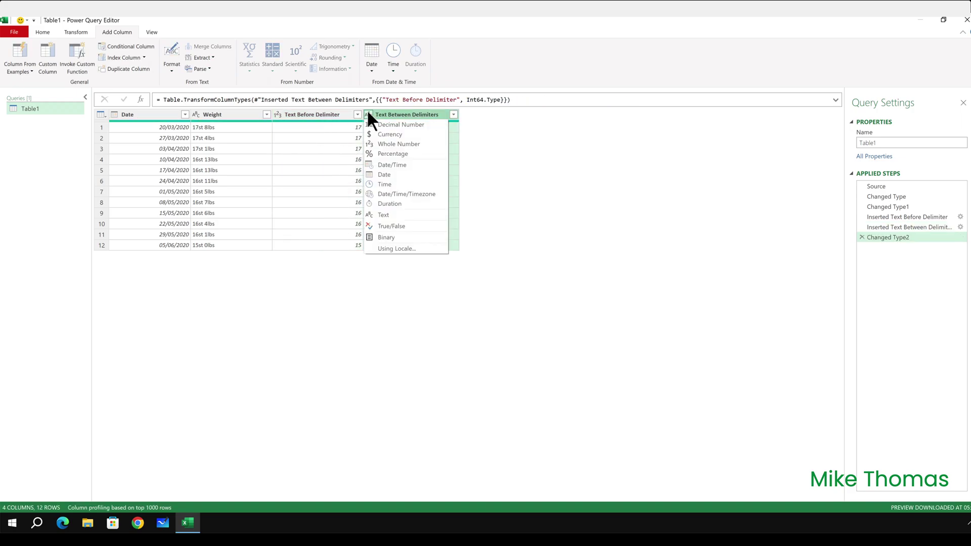
{"action": "left_click", "coordinate": [397, 145]}
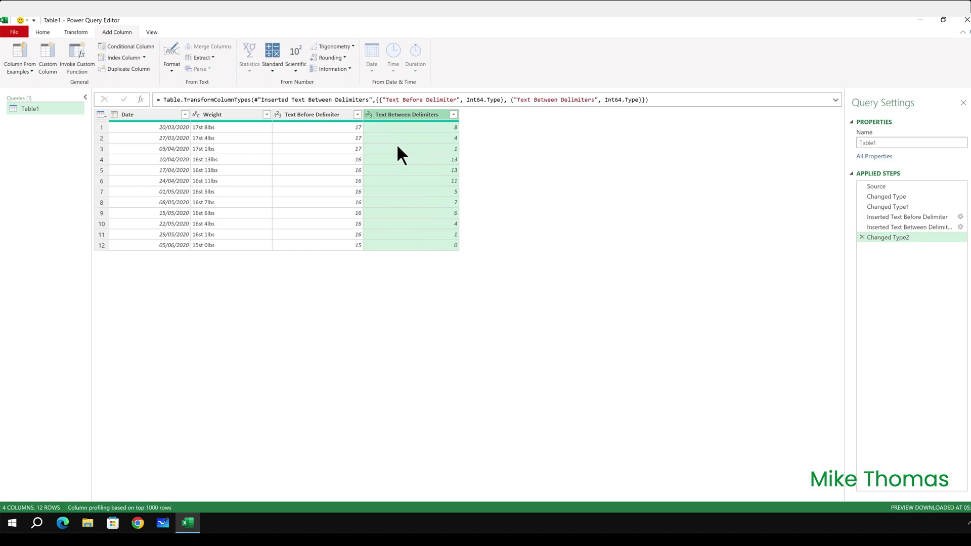
Rename the Text Before Delimiter column to Stone and Text Between Delimiters to Pounds.
{"action": "double_click", "coordinate": [325, 115]}
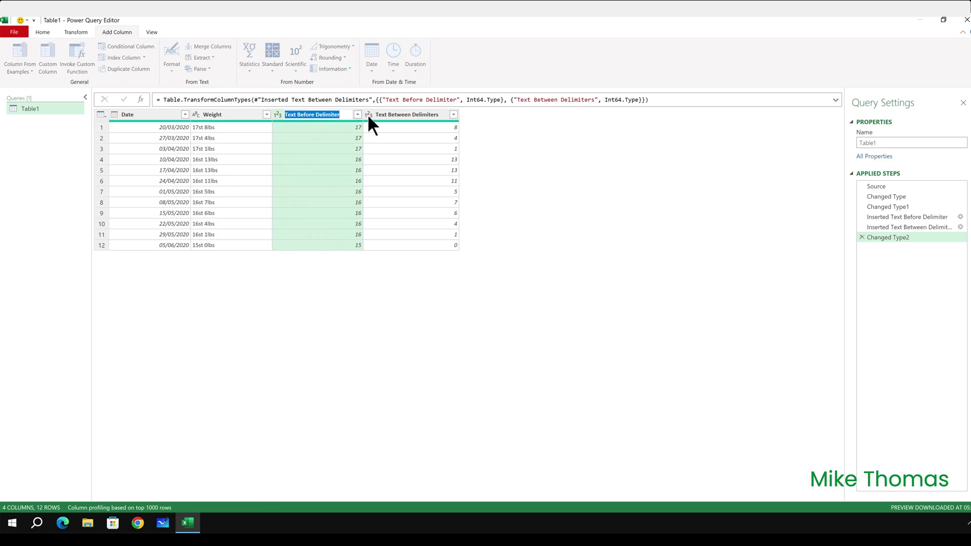
{"action": "key", "text": "BackSpace"}
{"action": "type", "text": "Stone"}
{"action": "left_click", "coordinate": [414, 114]}
{"action": "double_click", "coordinate": [415, 114]}
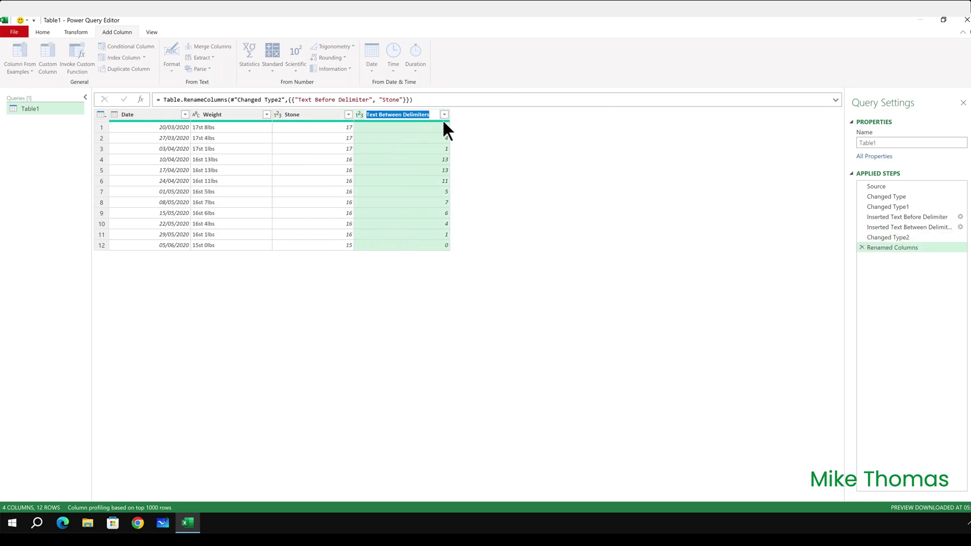
{"action": "key", "text": "BackSpace"}
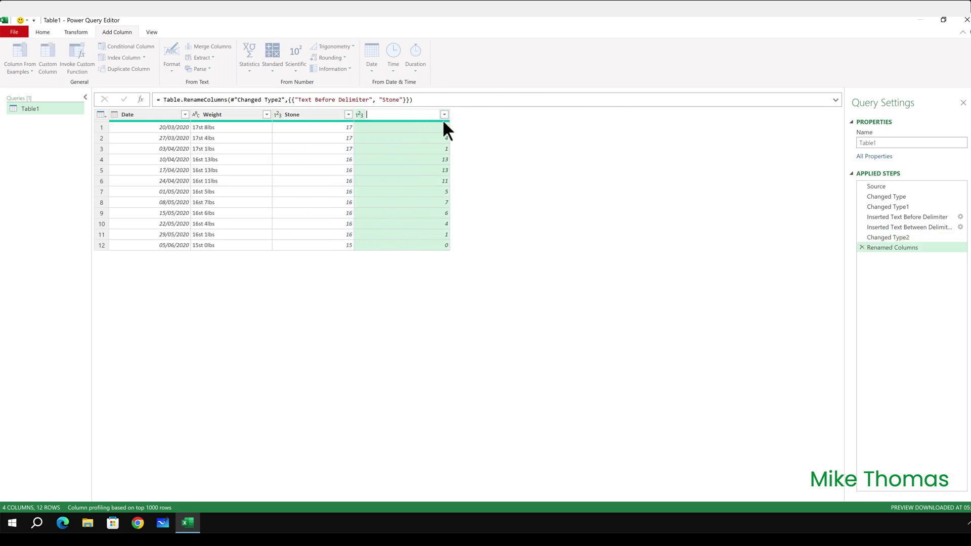
{"action": "type", "text": "Pounds"}
{"action": "key", "text": "Return"}
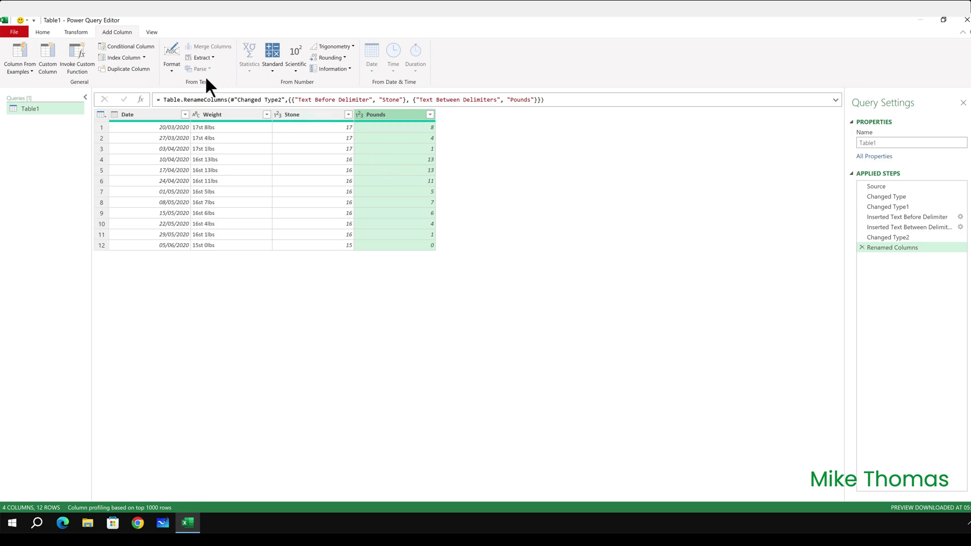
Create a custom column named 'Total Pounds' with the formula ([Stone] * 14) + [Pounds].
{"action": "left_click", "coordinate": [48, 54]}
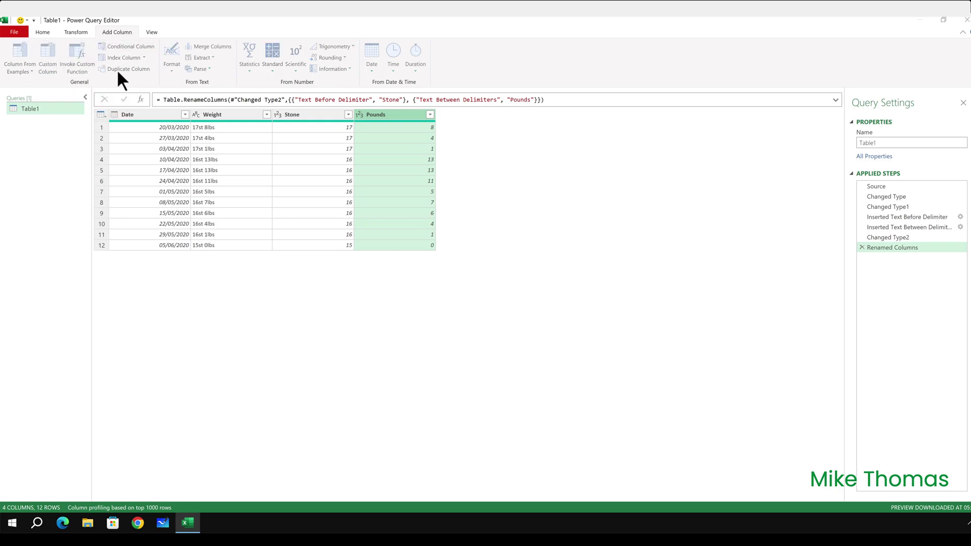
{"action": "left_click_drag", "start_coordinate": [357, 213], "coordinate": [317, 215]}
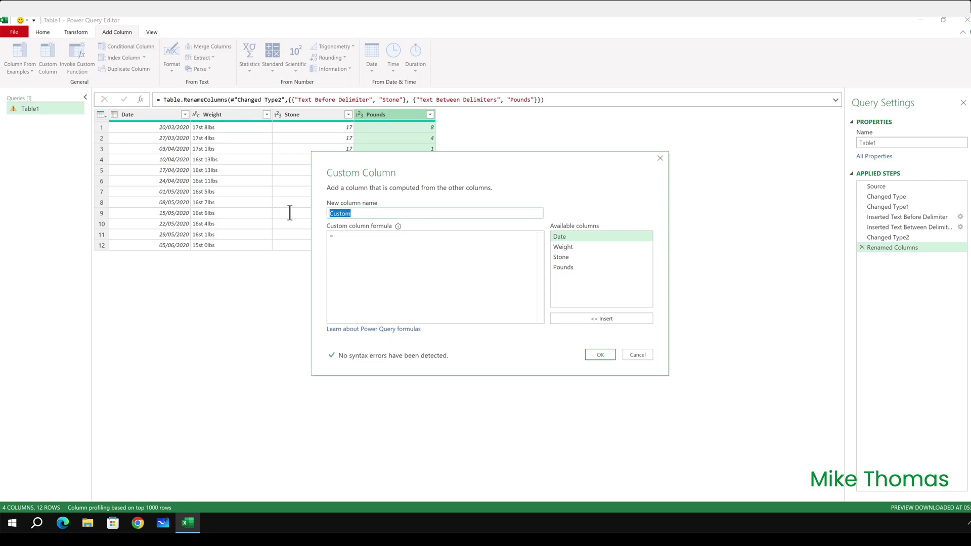
{"action": "type", "text": "Total Pounds"}
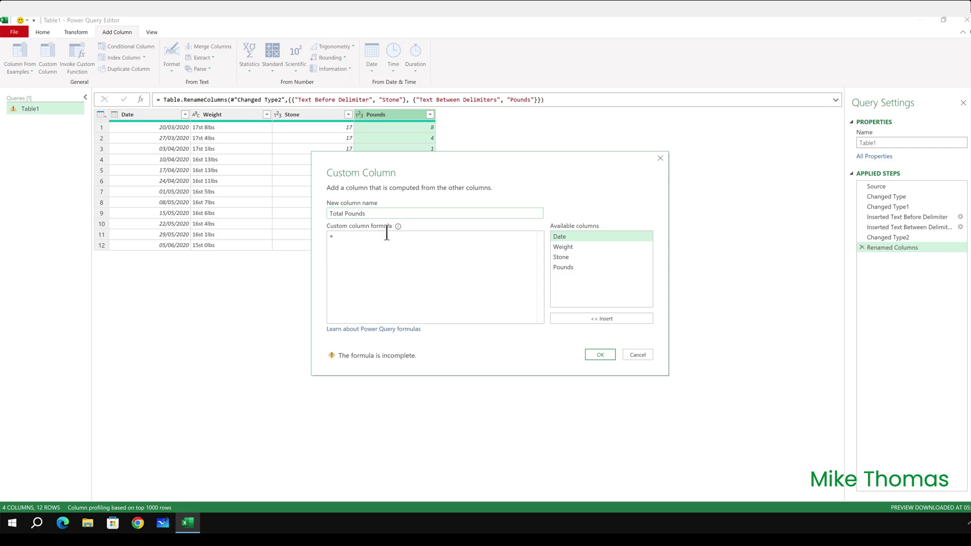
{"action": "left_click", "coordinate": [372, 237]}
{"action": "double_click", "coordinate": [561, 256]}
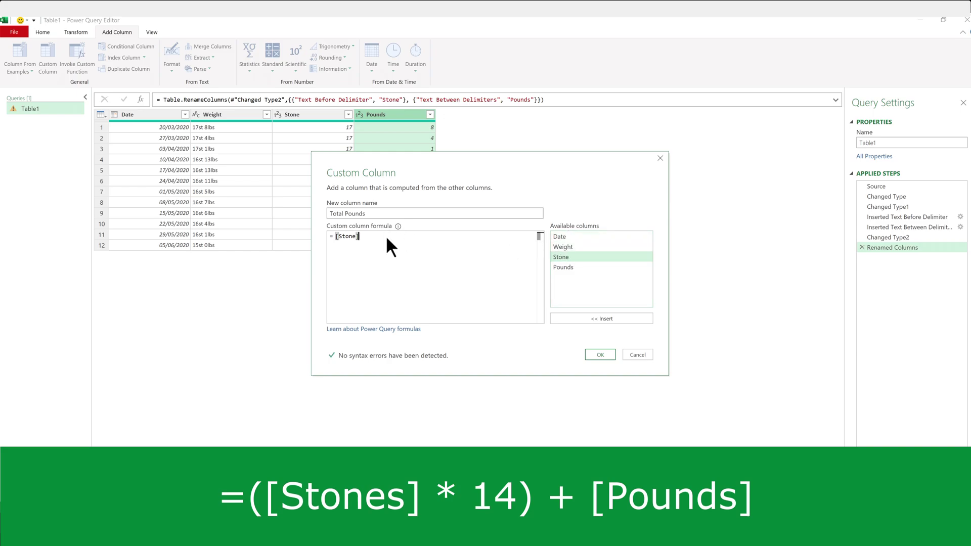
{"action": "type", "text": "* 14 +"}
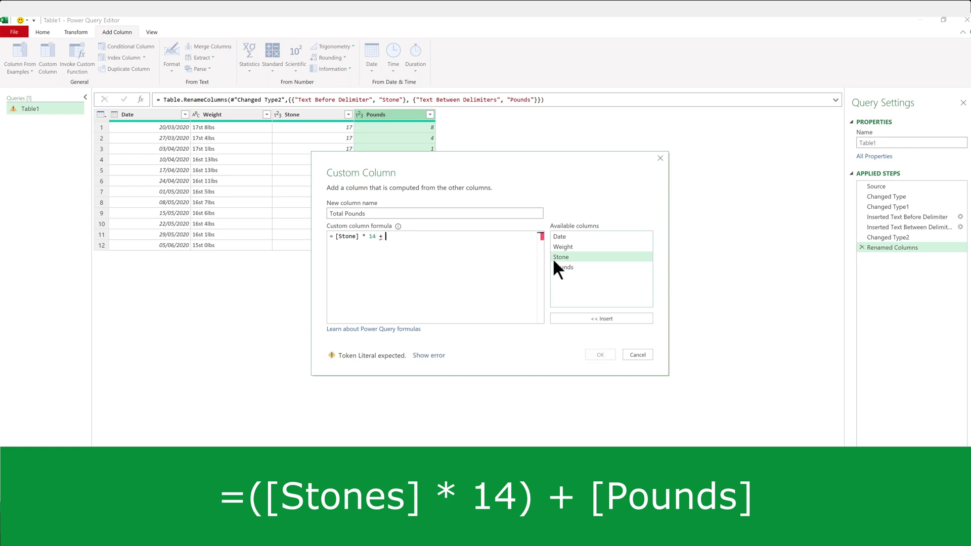
{"action": "double_click", "coordinate": [560, 266]}
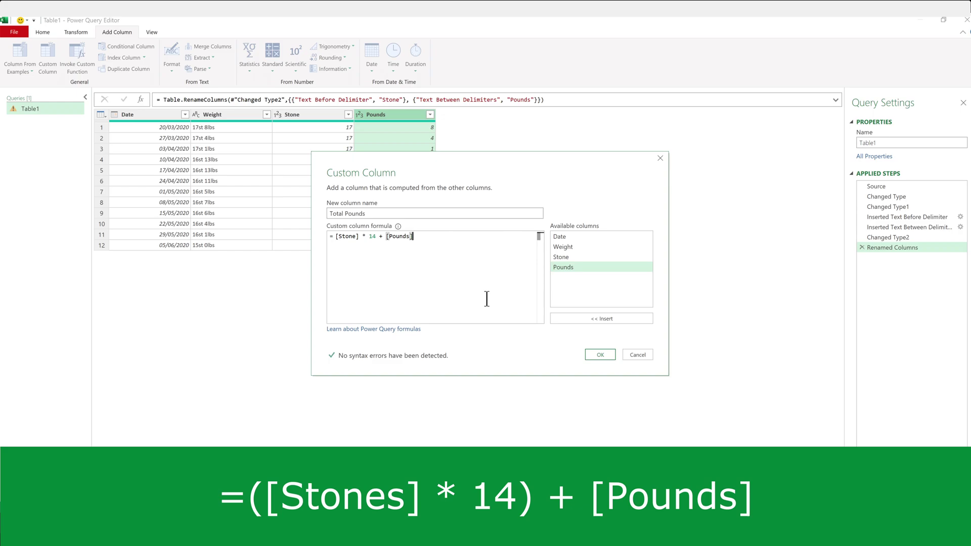
{"action": "left_click", "coordinate": [334, 237]}
{"action": "type", "text": "("}
{"action": "key", "text": "ctrl+Right"}
{"action": "key", "text": "ctrl+Right"}
{"action": "key", "text": "ctrl+Right"}
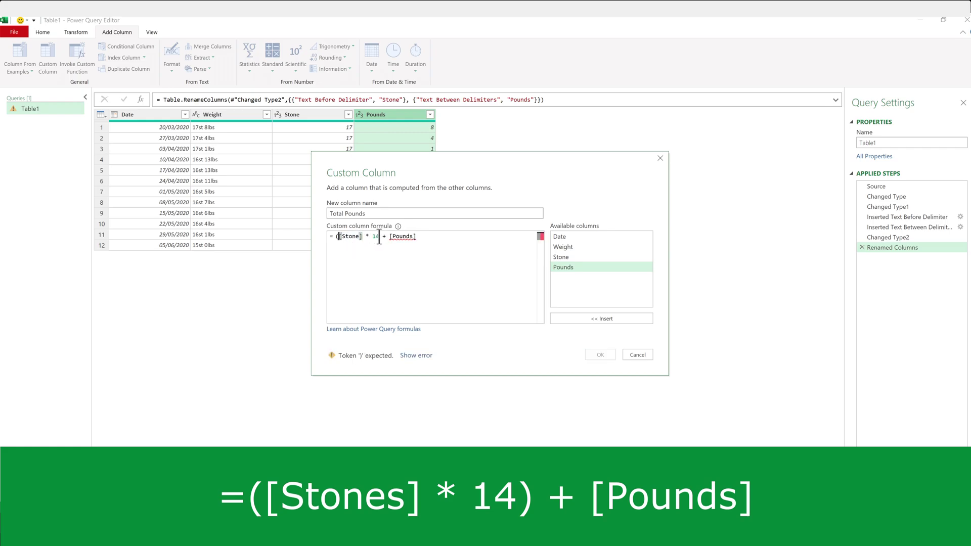
{"action": "type", "text": ")"}
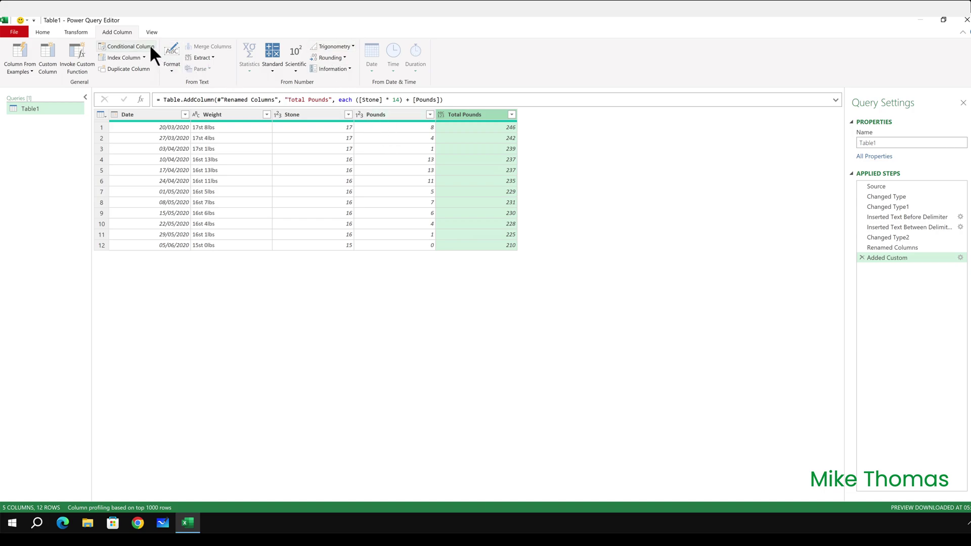
Create a custom column named 'KG' with the formula [Total Pounds] * 0.45359237.
{"action": "left_click", "coordinate": [44, 50]}
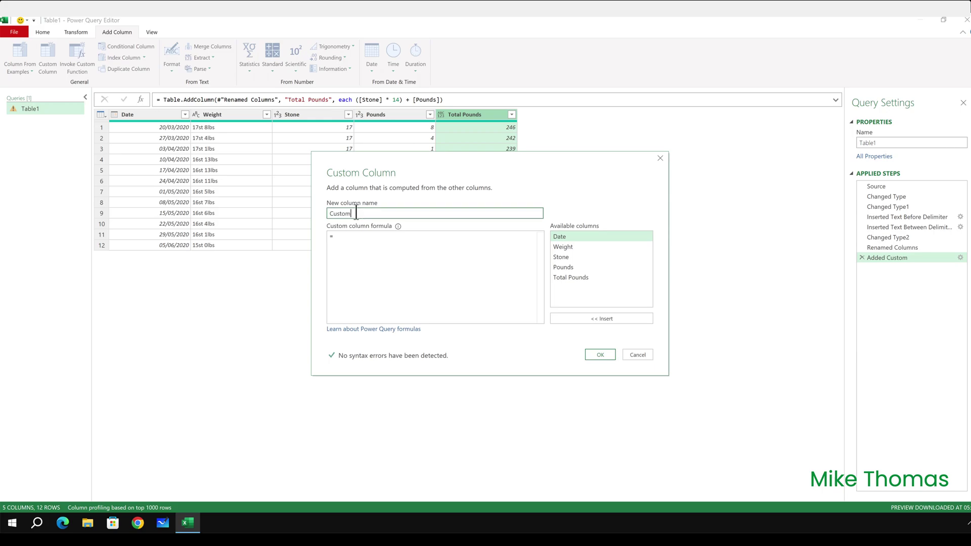
{"action": "type", "text": "KG"}
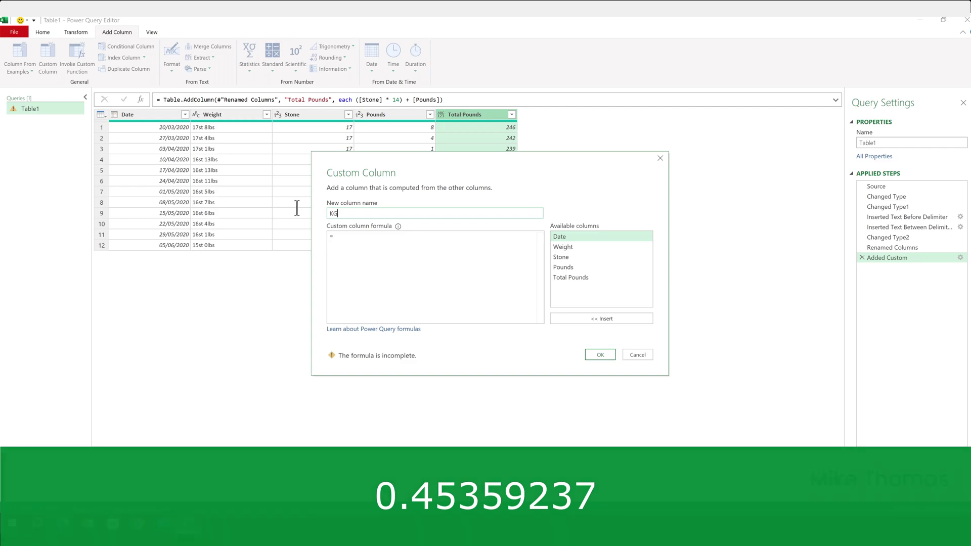
{"action": "left_click", "coordinate": [343, 235]}
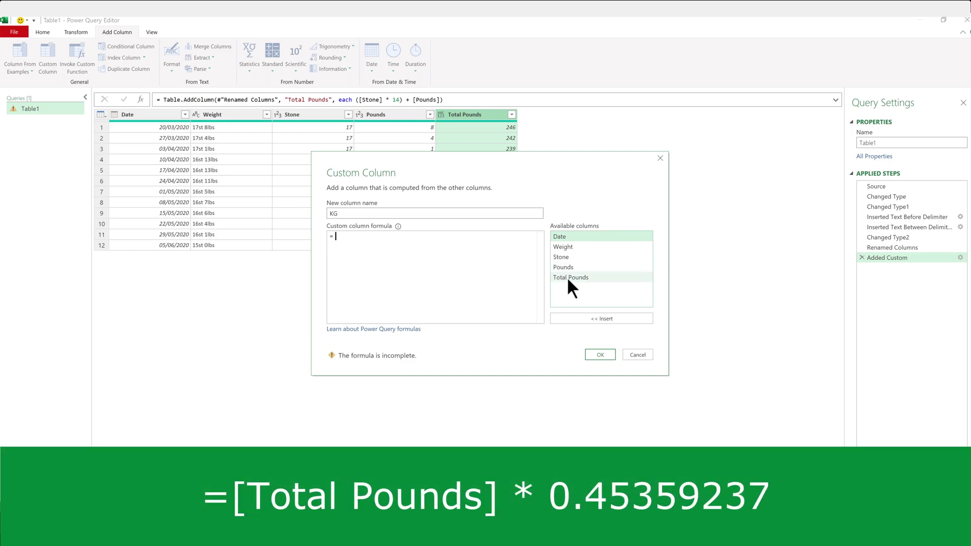
{"action": "double_click", "coordinate": [566, 277]}
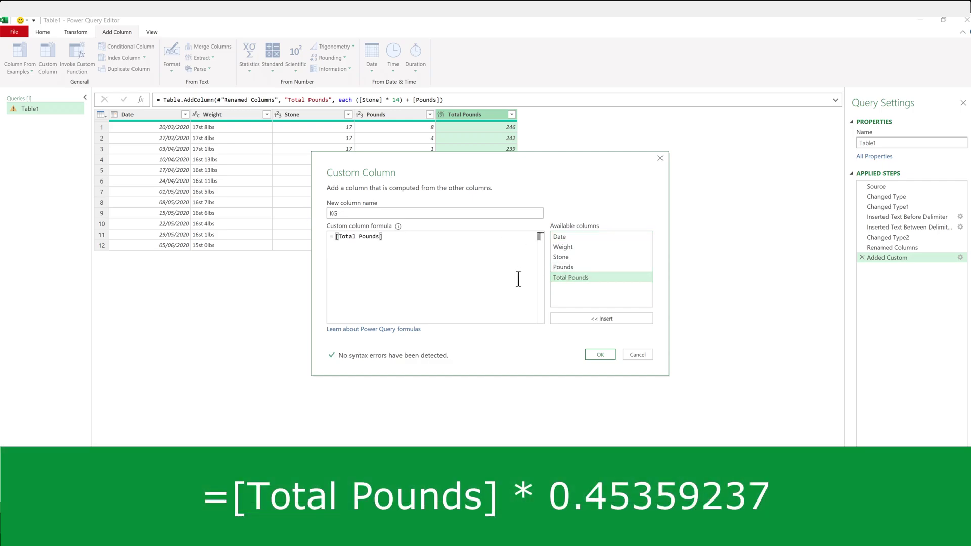
{"action": "type", "text": "*"}
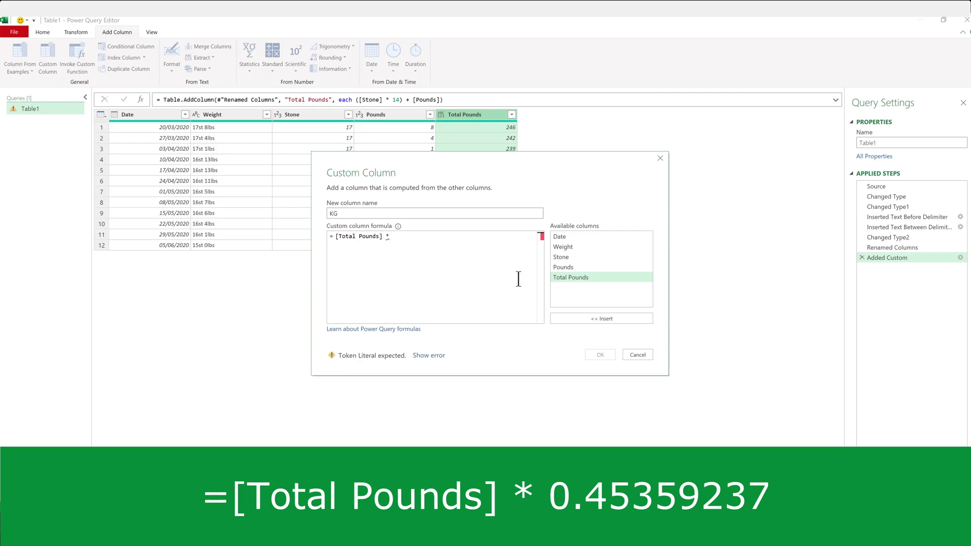
{"action": "type", "text": " 0.4"}
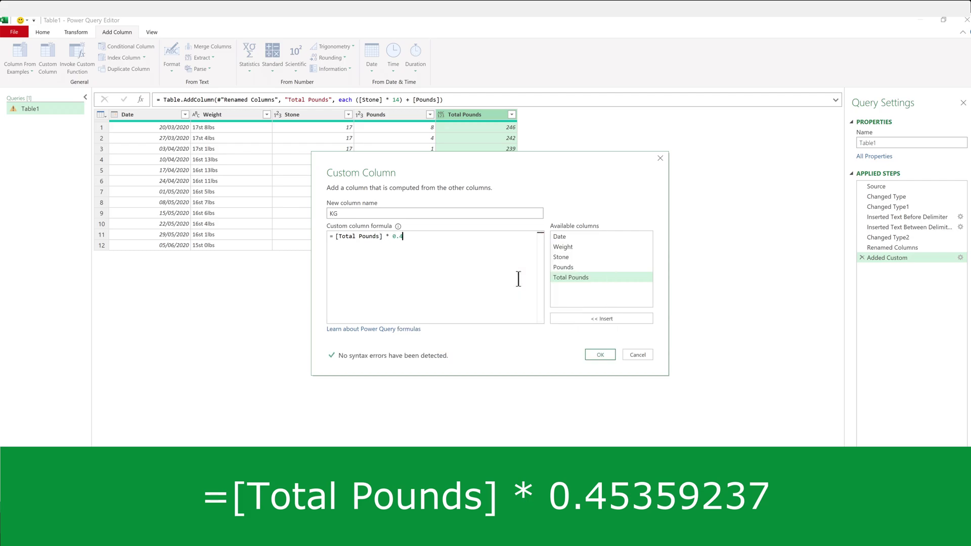
{"action": "type", "text": "5"}
{"action": "type", "text": "59237"}
{"action": "left_click", "coordinate": [596, 355]}
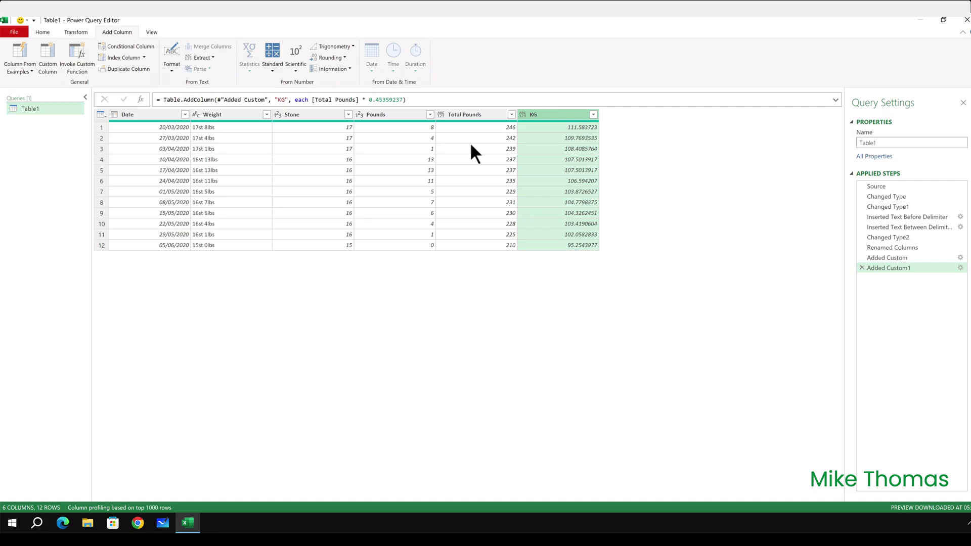
Round the KG column to 2 decimal places so values read 111.58 down to 95.25.
{"action": "left_click", "coordinate": [76, 33]}
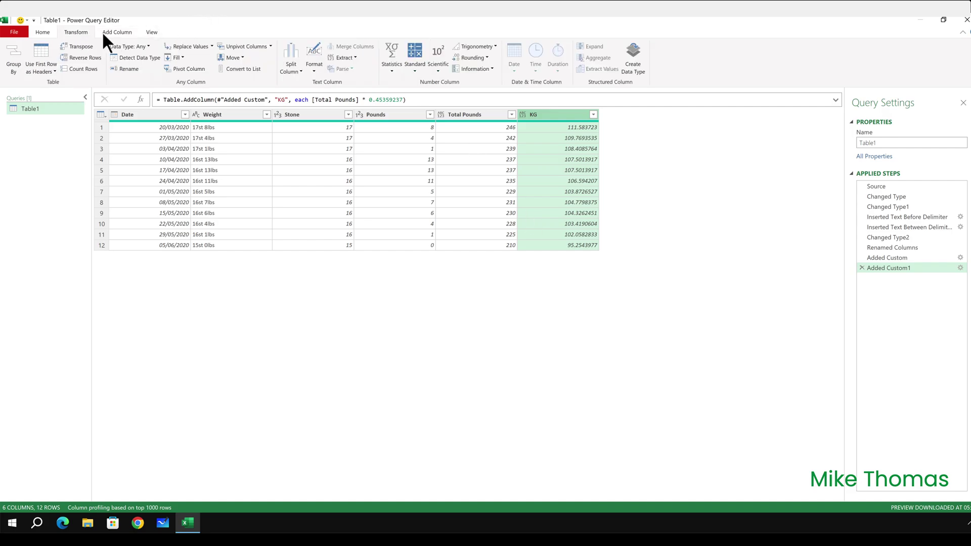
{"action": "left_click", "coordinate": [487, 57]}
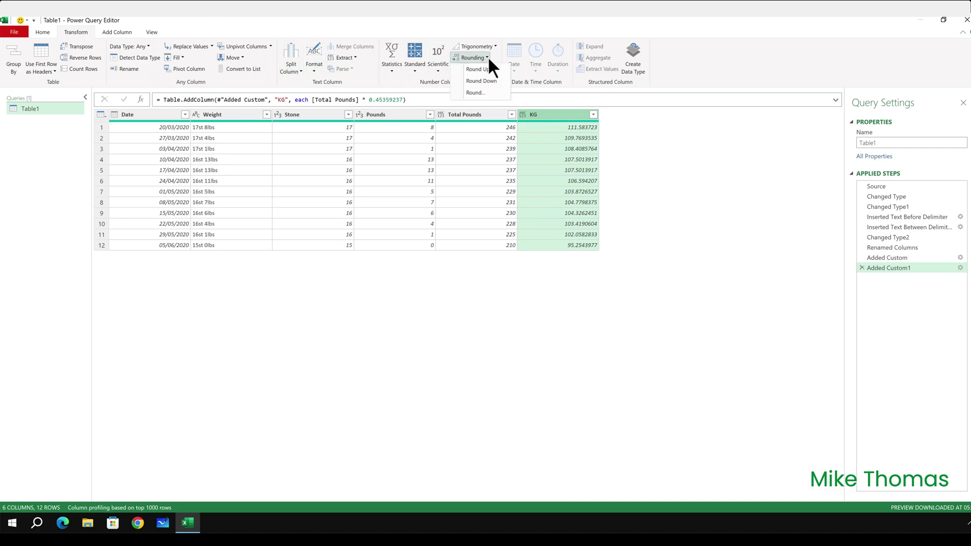
{"action": "left_click", "coordinate": [475, 93]}
{"action": "type", "text": "2"}
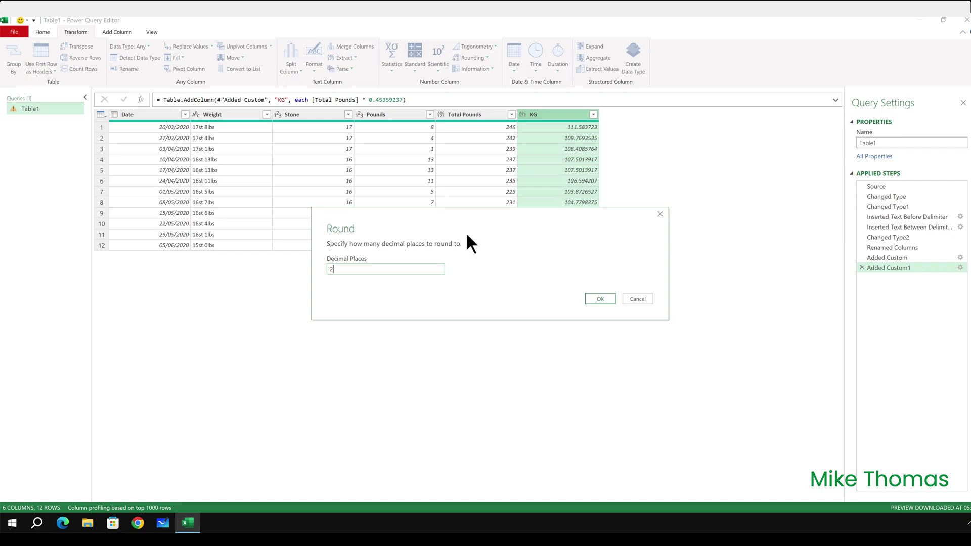
{"action": "left_click", "coordinate": [597, 300]}
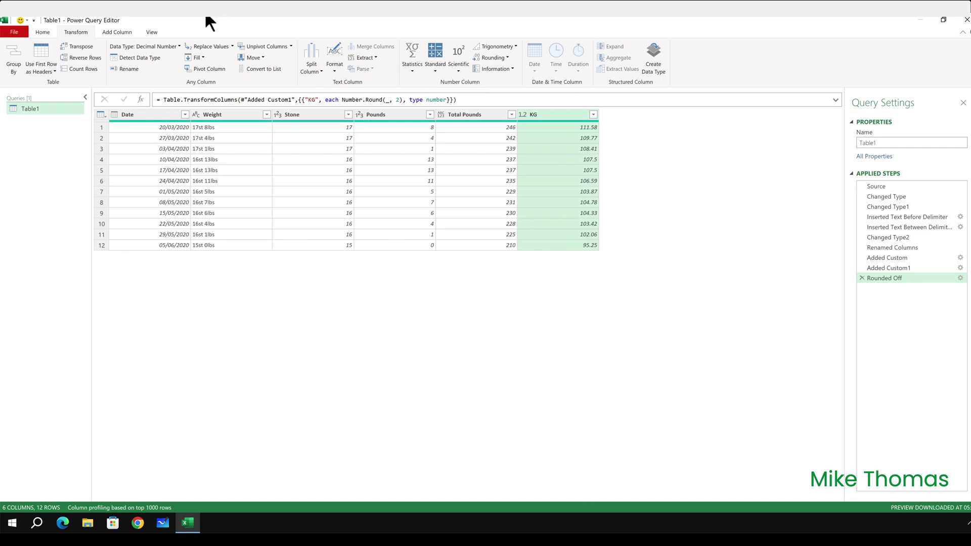
Use Choose Columns to keep only Date, Weight and KG, removing all other columns.
{"action": "left_click", "coordinate": [41, 32]}
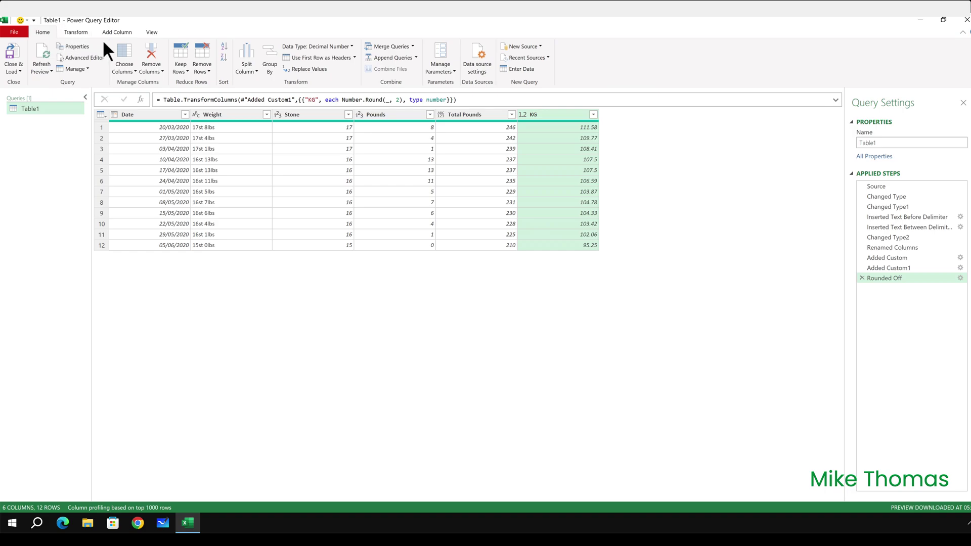
{"action": "left_click", "coordinate": [124, 59]}
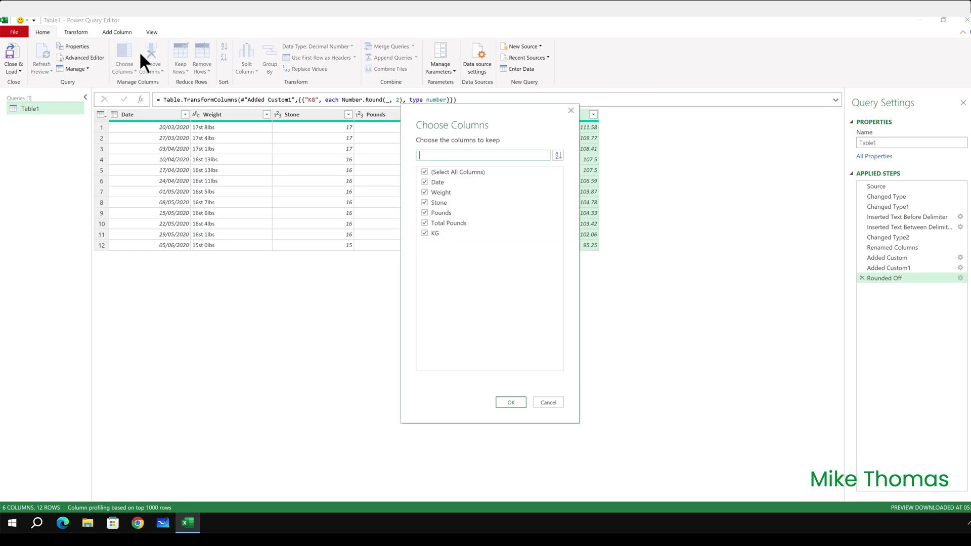
{"action": "left_click", "coordinate": [424, 183]}
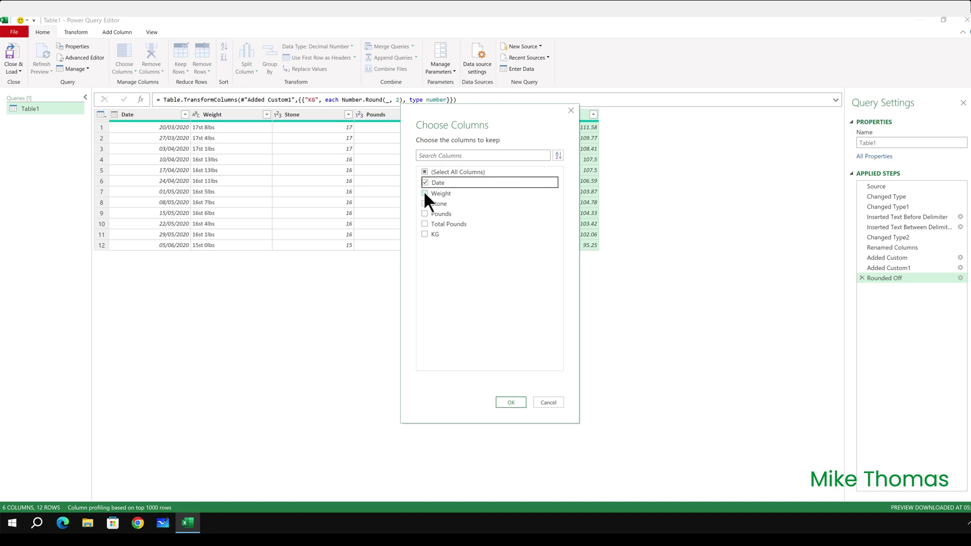
{"action": "left_click", "coordinate": [424, 193]}
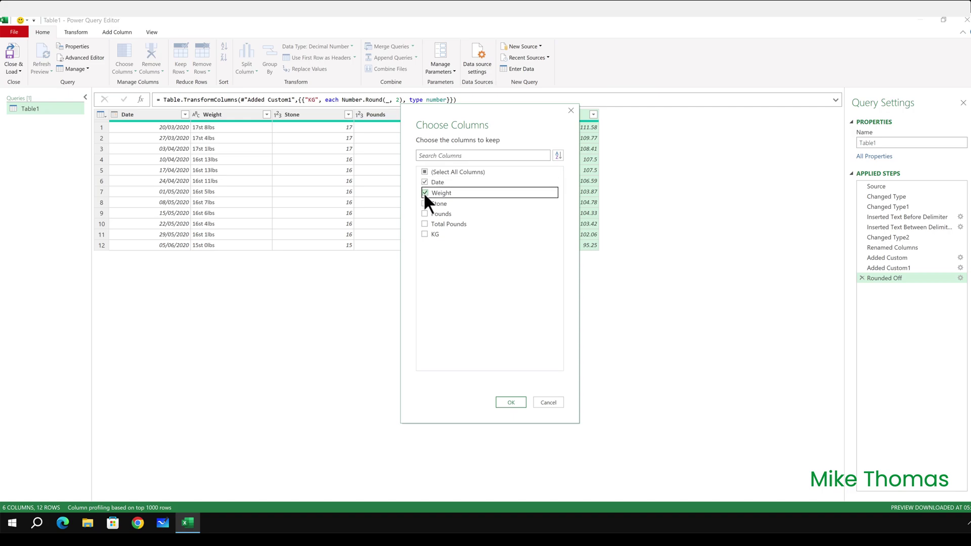
{"action": "left_click", "coordinate": [424, 233]}
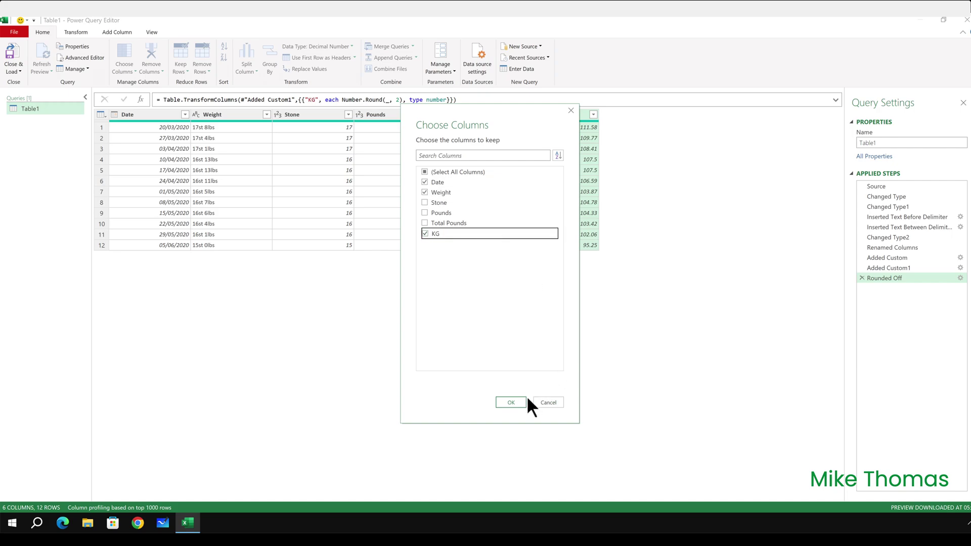
{"action": "left_click", "coordinate": [514, 403]}
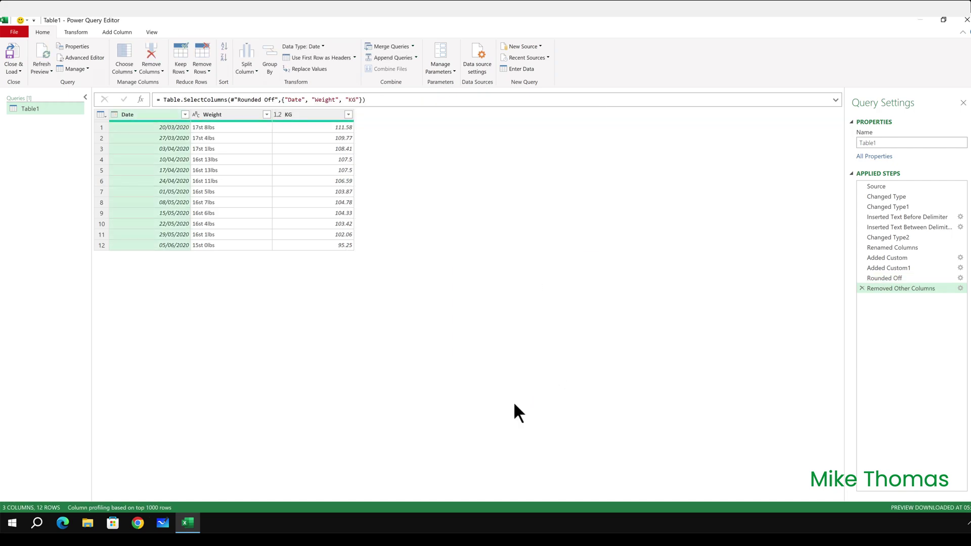
Close & Load the query as a table on the existing worksheet starting at cell E1.
{"action": "left_click", "coordinate": [15, 31]}
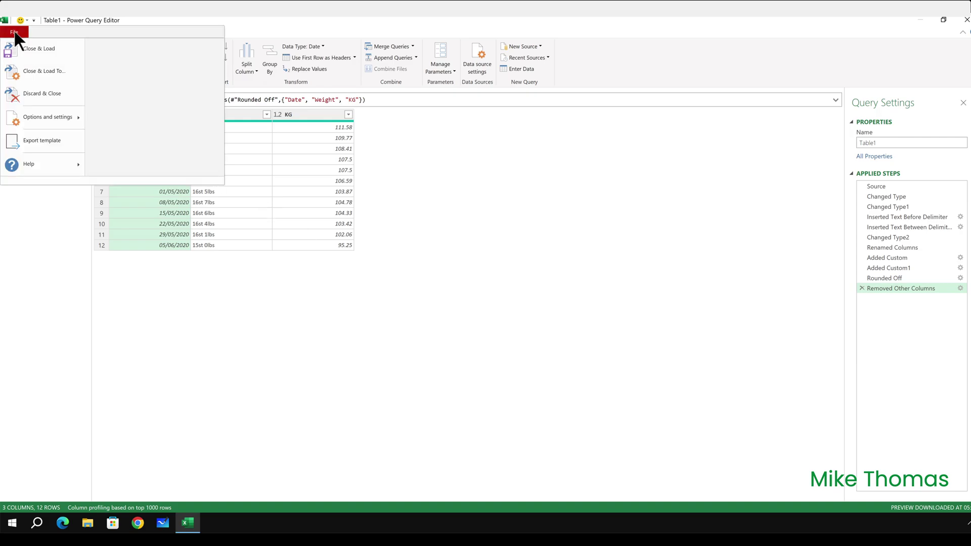
{"action": "left_click", "coordinate": [23, 72]}
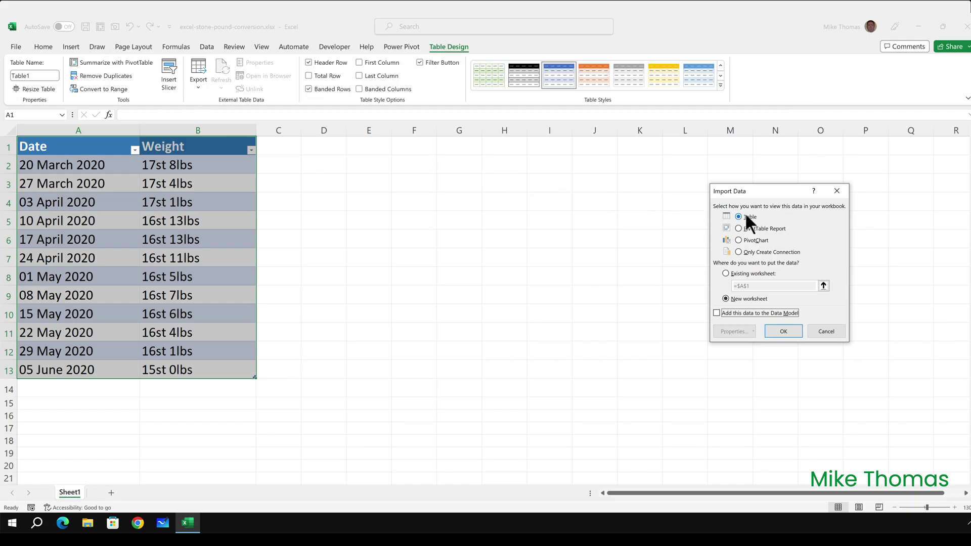
{"action": "left_click", "coordinate": [725, 273]}
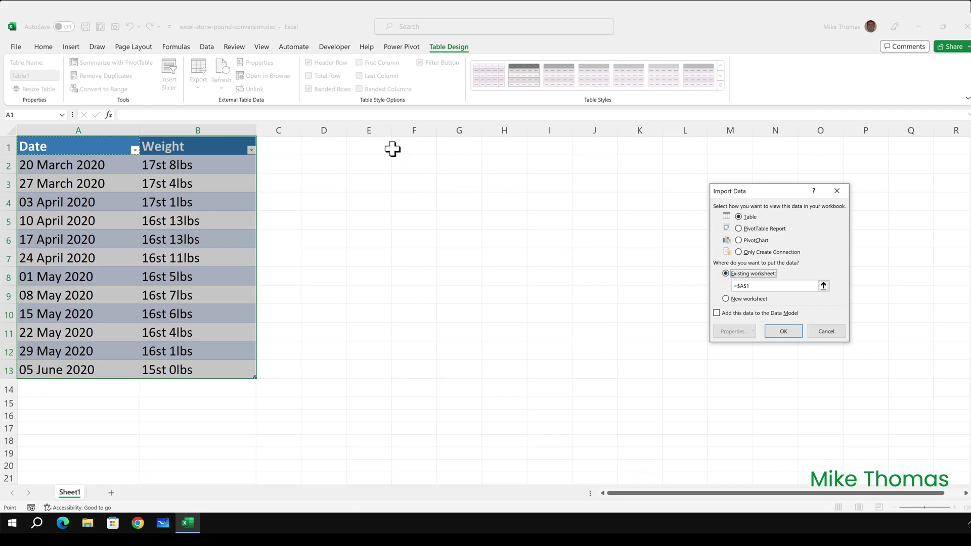
{"action": "left_click", "coordinate": [369, 143]}
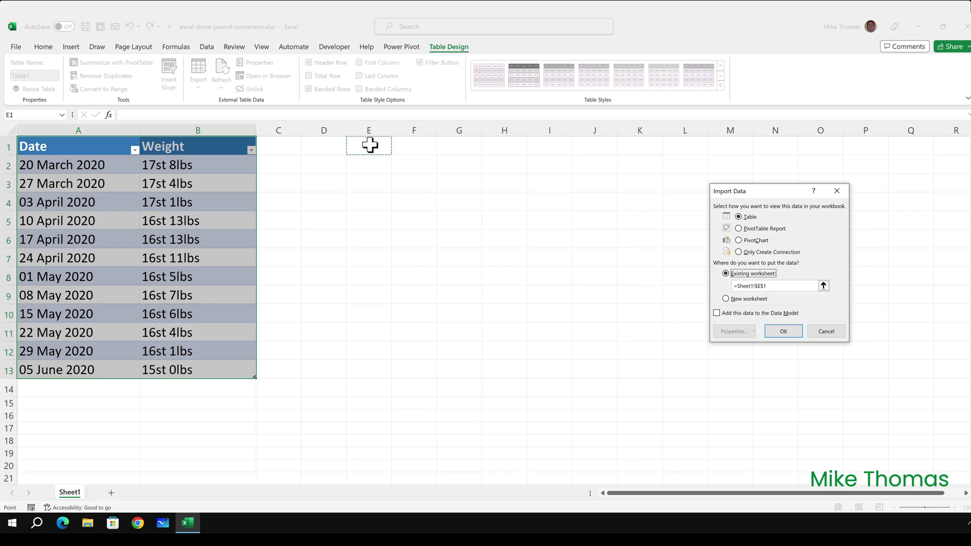
{"action": "left_click", "coordinate": [781, 331]}
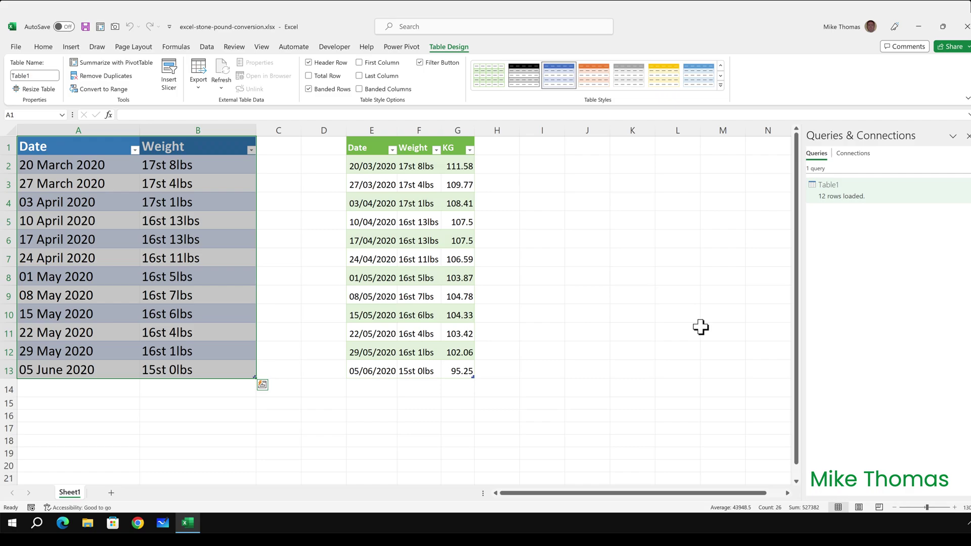
Enter 12 June 2020 and 14st 13lbs in A14:B14, then Refresh All to show 94.8 KG.
{"action": "left_click", "coordinate": [207, 45]}
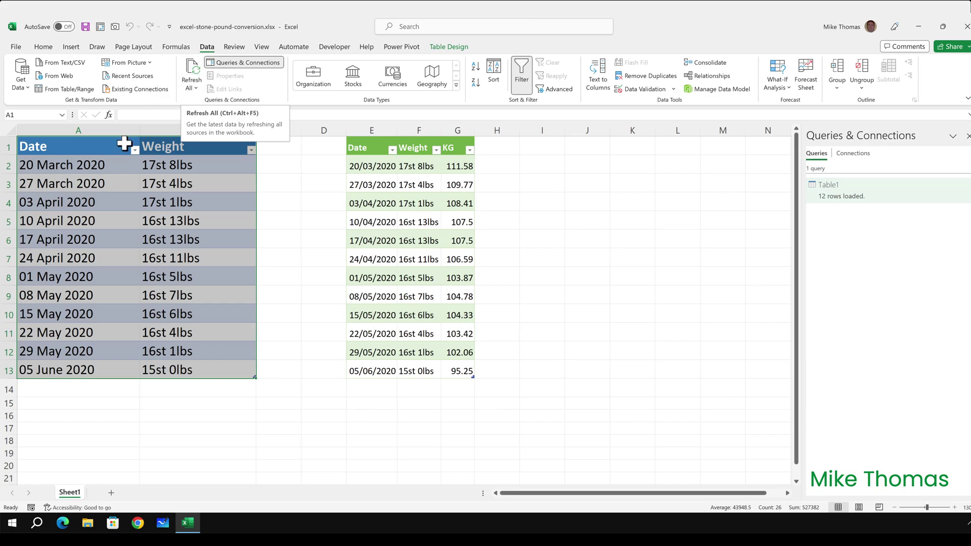
{"action": "left_click", "coordinate": [74, 389]}
{"action": "type", "text": "12"}
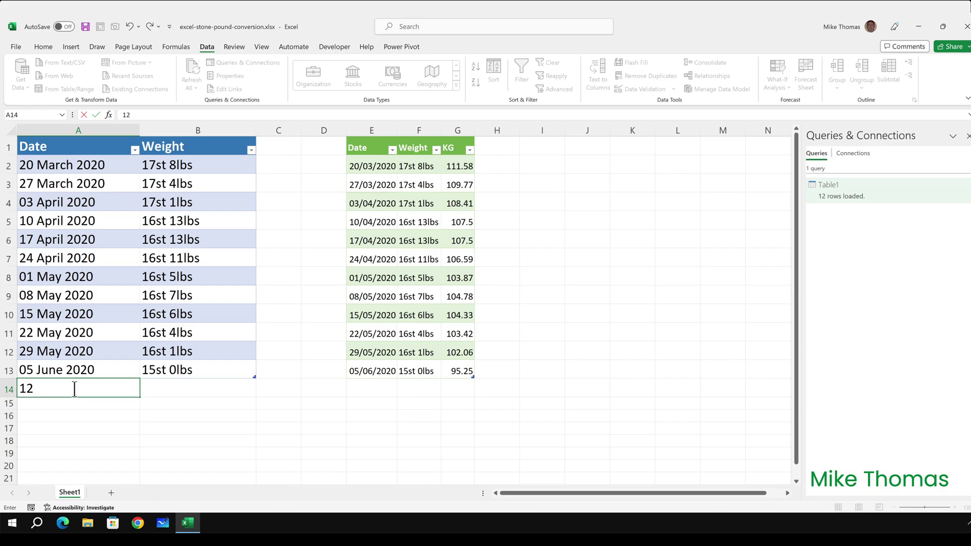
{"action": "type", "text": " June 2020"}
{"action": "key", "text": "Tab"}
{"action": "type", "text": "1"}
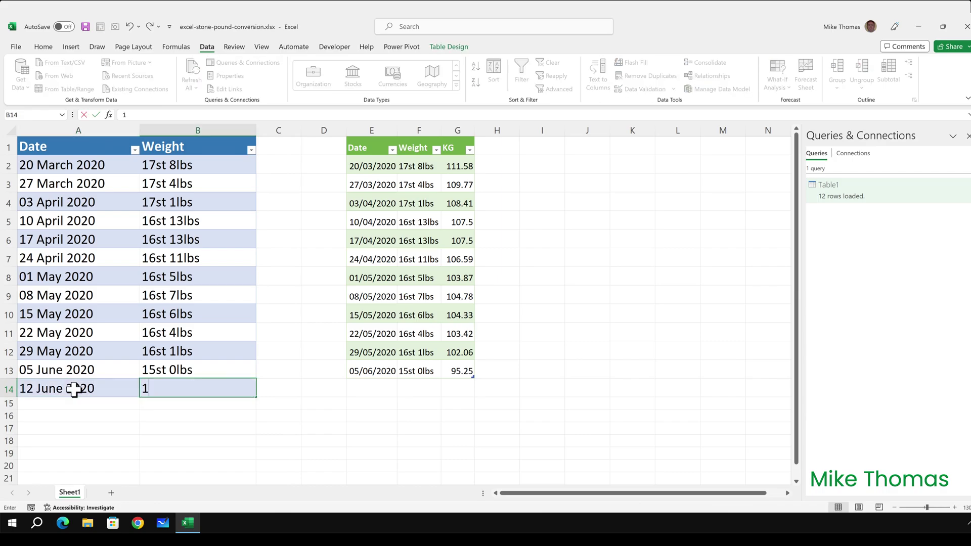
{"action": "type", "text": "4st "}
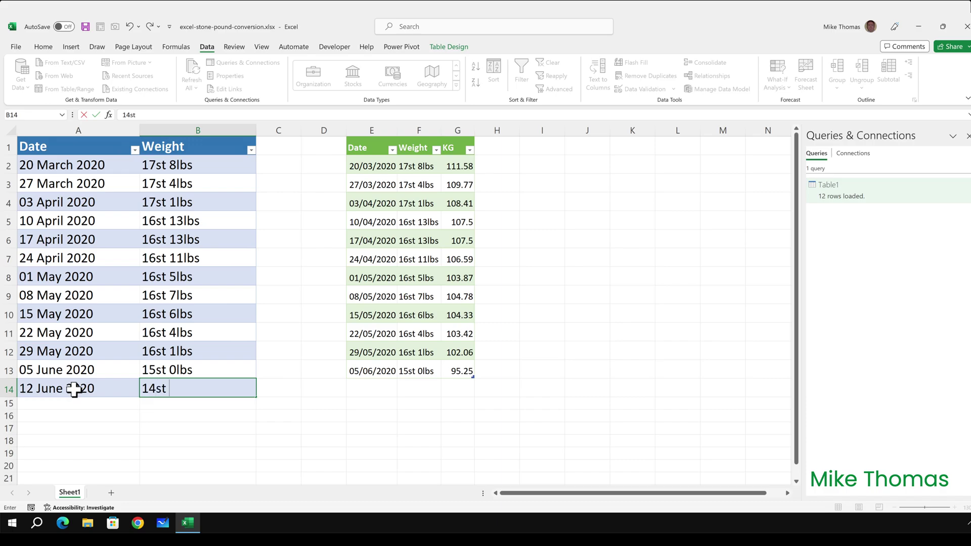
{"action": "type", "text": "13lbs"}
{"action": "key", "text": "Return"}
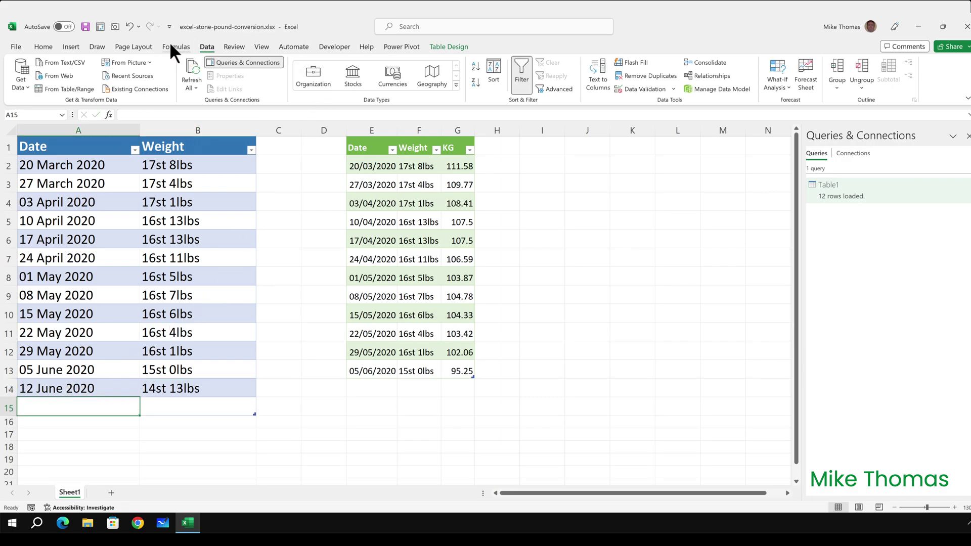
{"action": "left_click", "coordinate": [190, 69]}
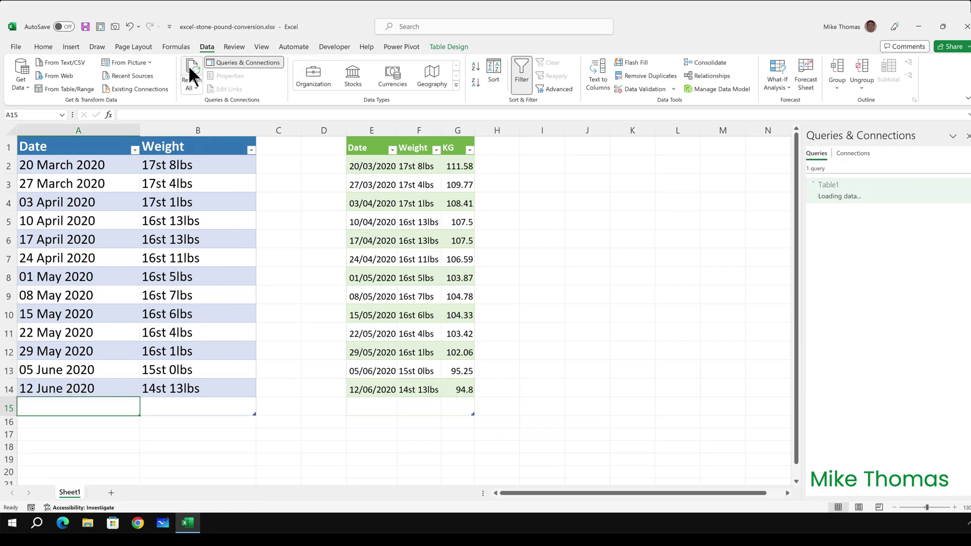